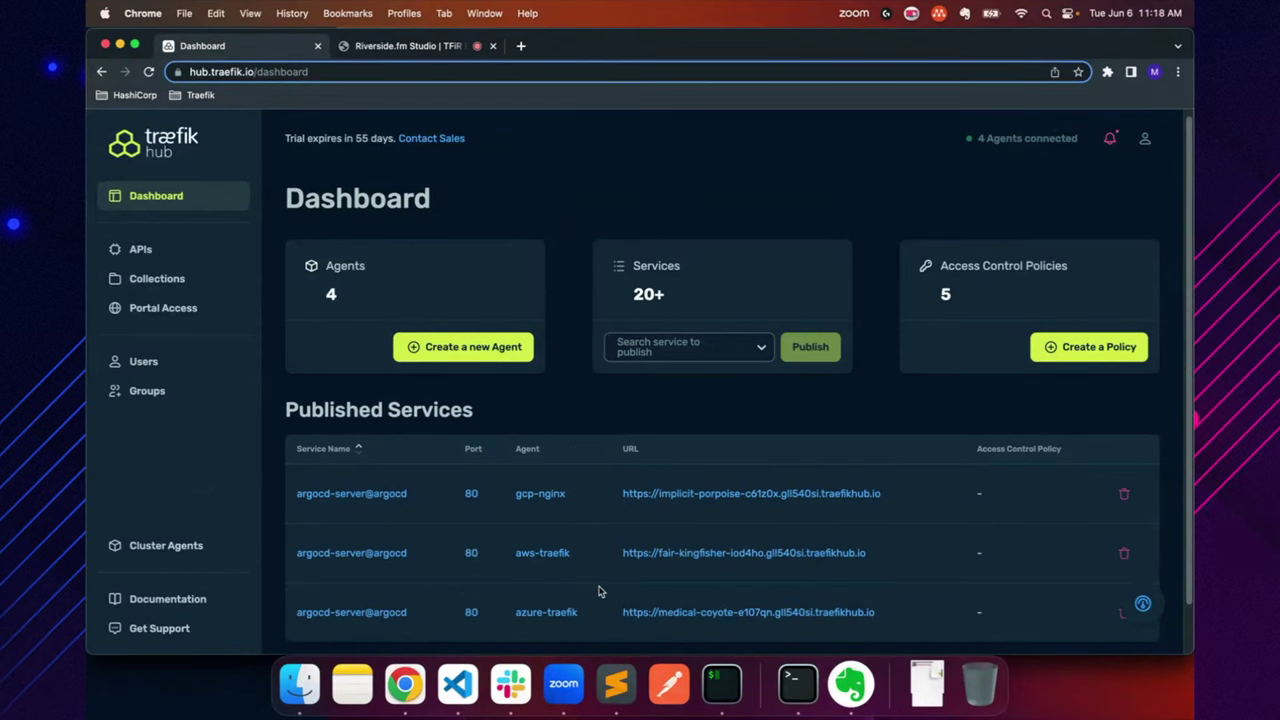
Step: Open the aws-traefik cluster agent and review its services, access control policies and APIs
click(180, 545)
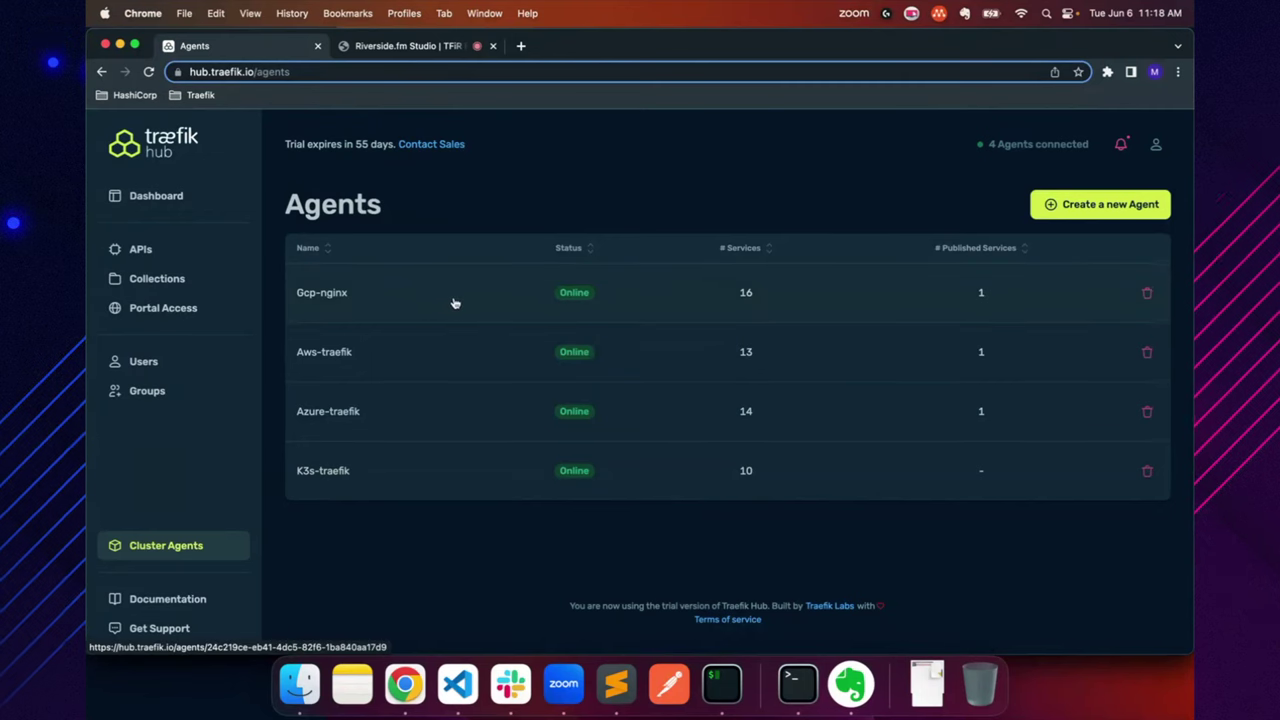
click(473, 360)
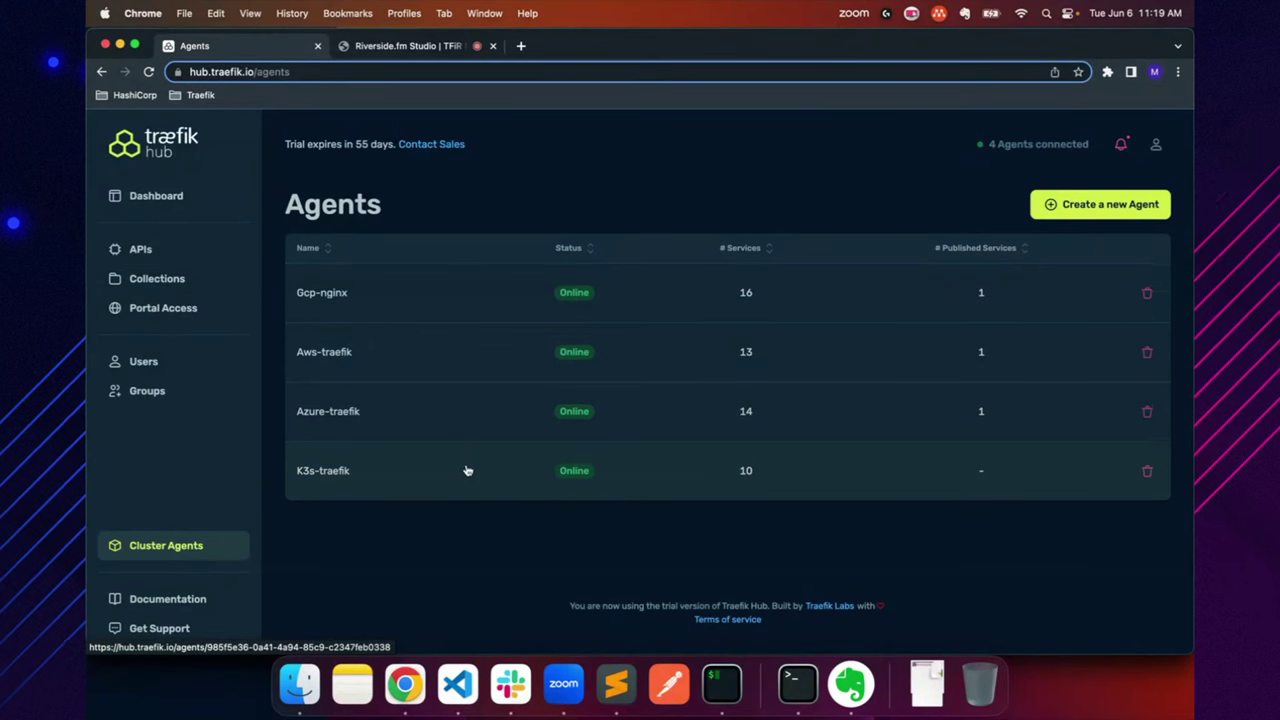
click(488, 360)
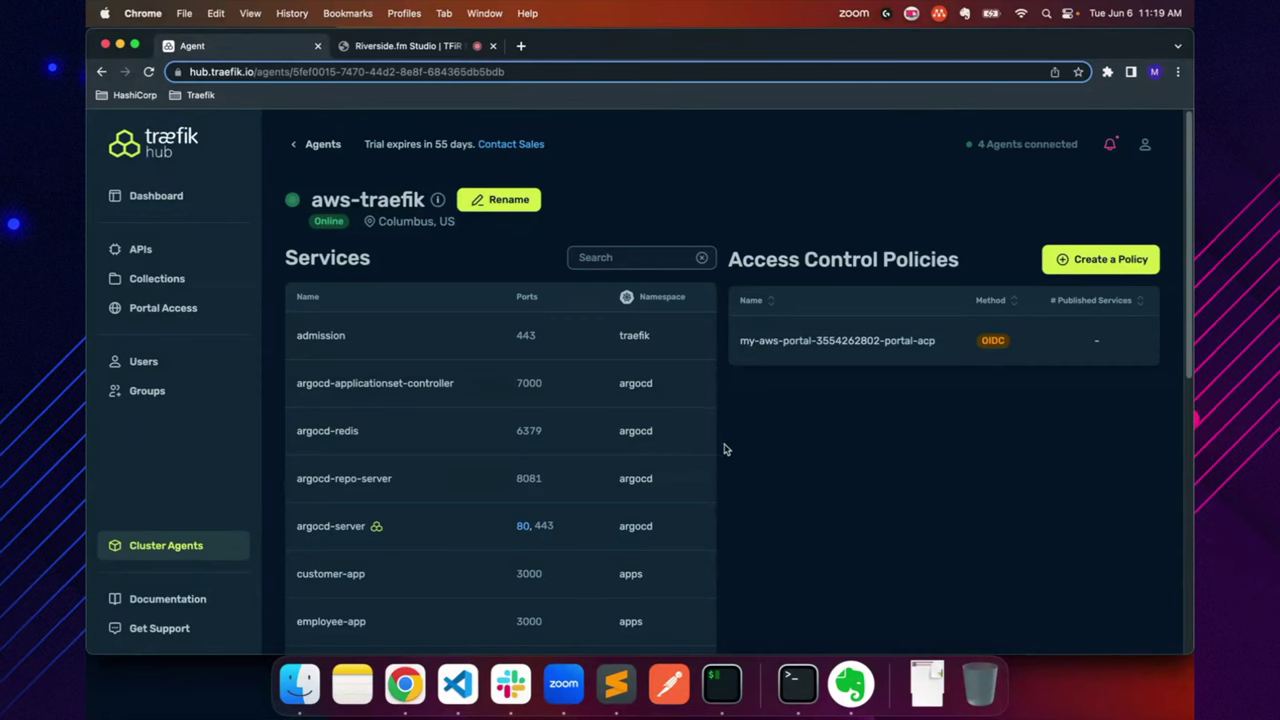
scroll(720, 451, down, 1)
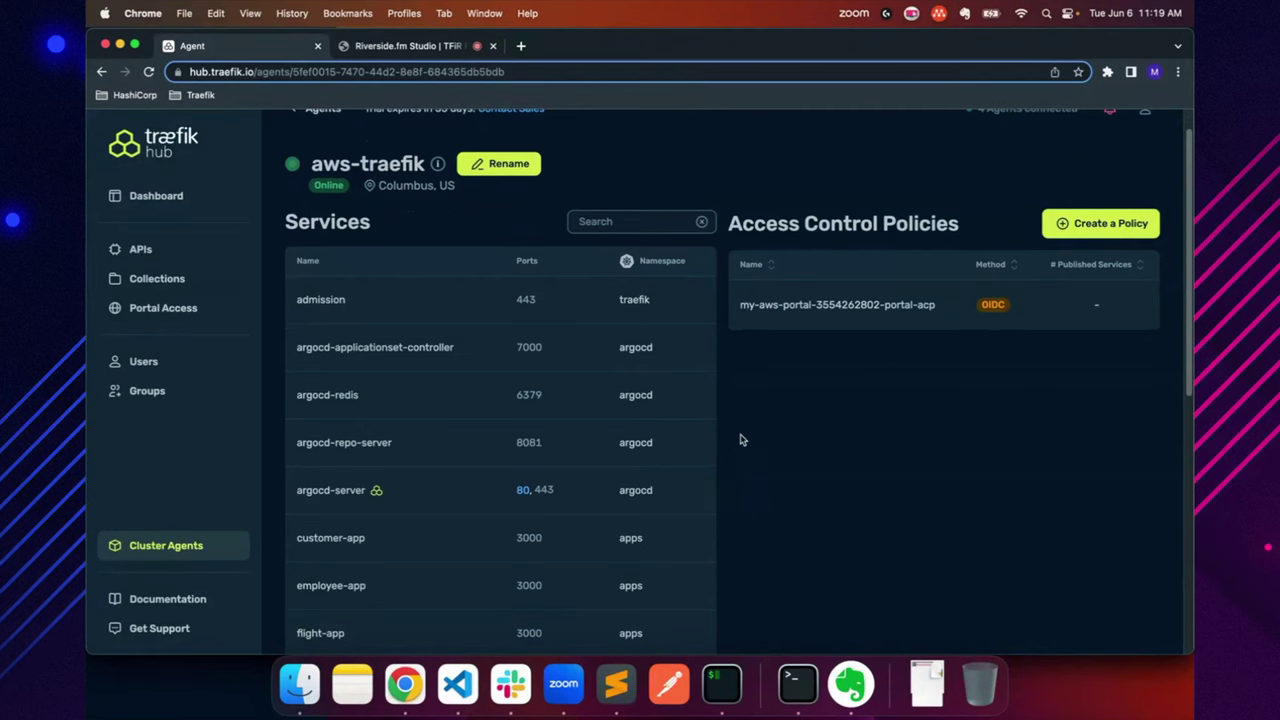
scroll(740, 458, down, 4)
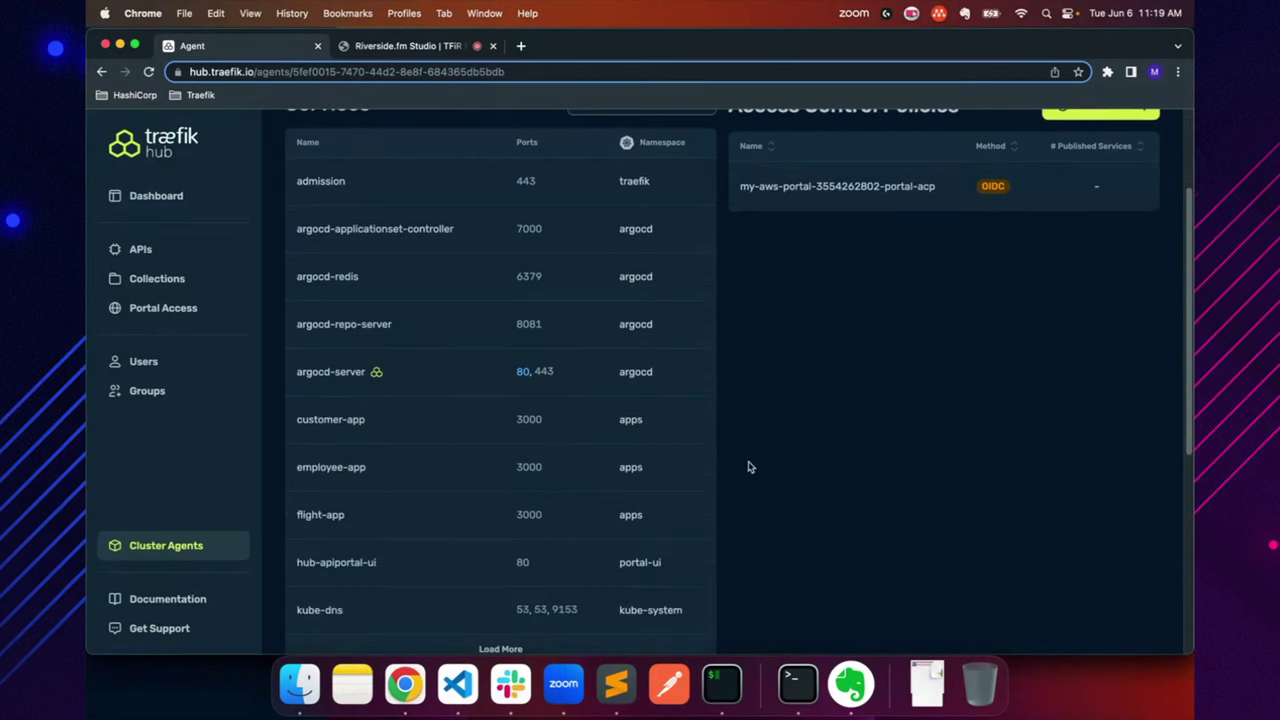
scroll(736, 458, down, 7)
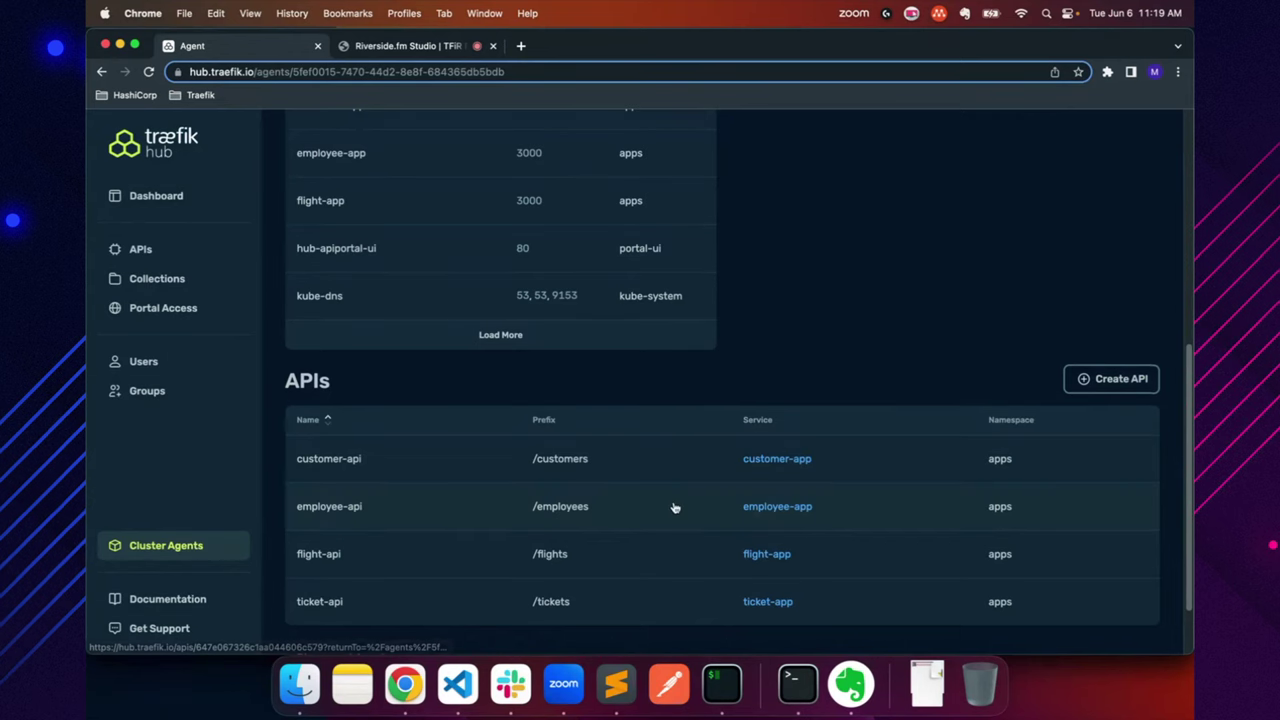
Step: Open the crm-all collection of the aws-traefik agent and review its definition, labels and included APIs
click(152, 280)
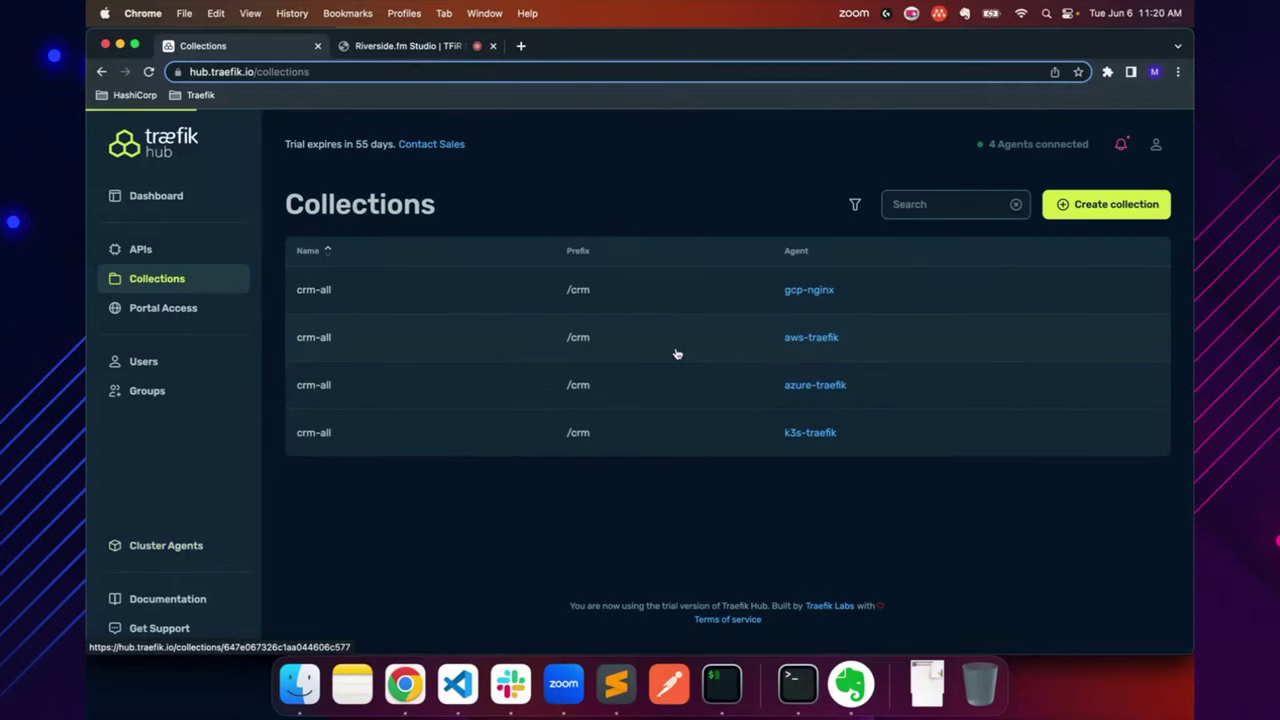
click(676, 354)
scroll(744, 517, down, 2)
click(750, 518)
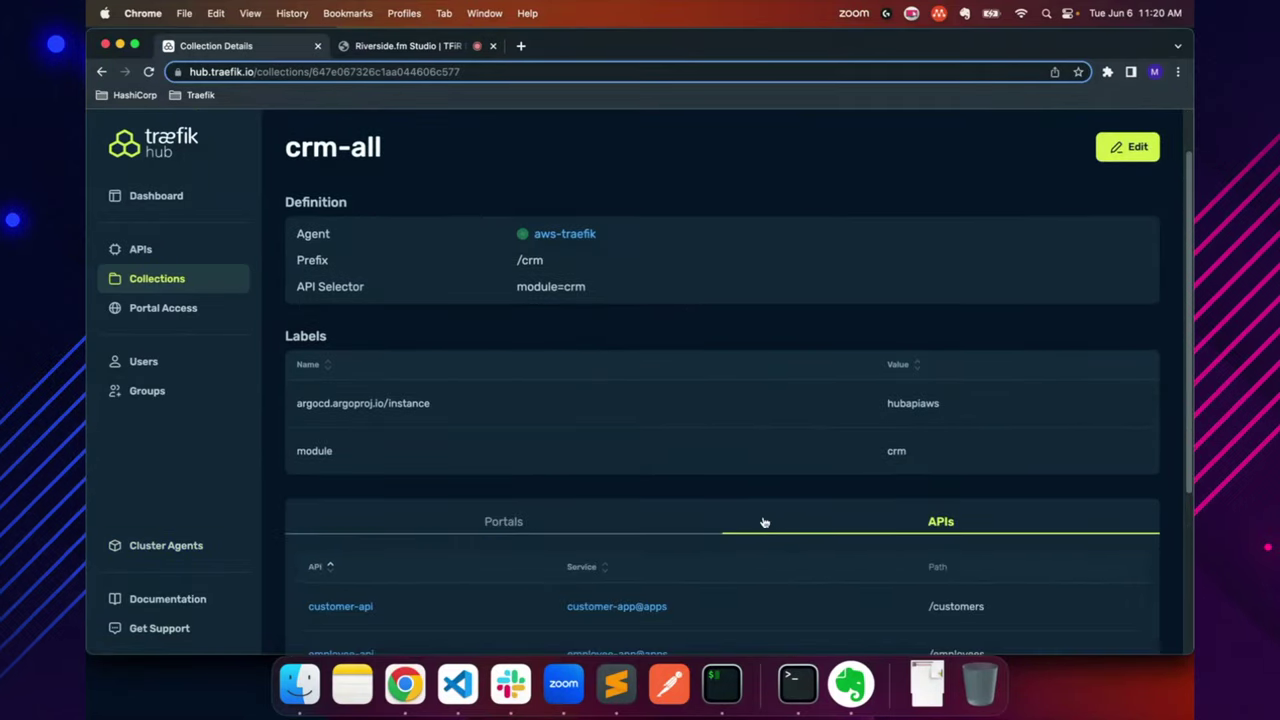
scroll(703, 478, down, 3)
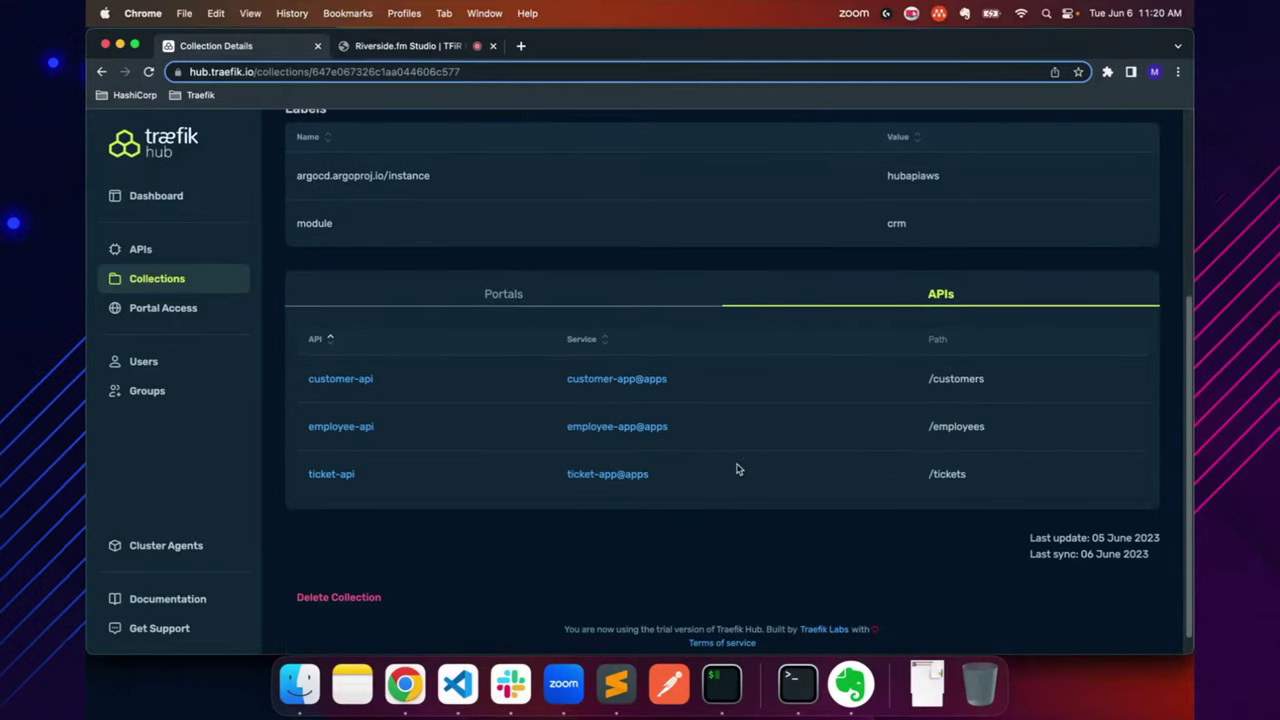
Step: Open my-aws-portal from the collection's portals and review its API access control groups and domains
click(548, 299)
click(362, 451)
scroll(745, 470, down, 5)
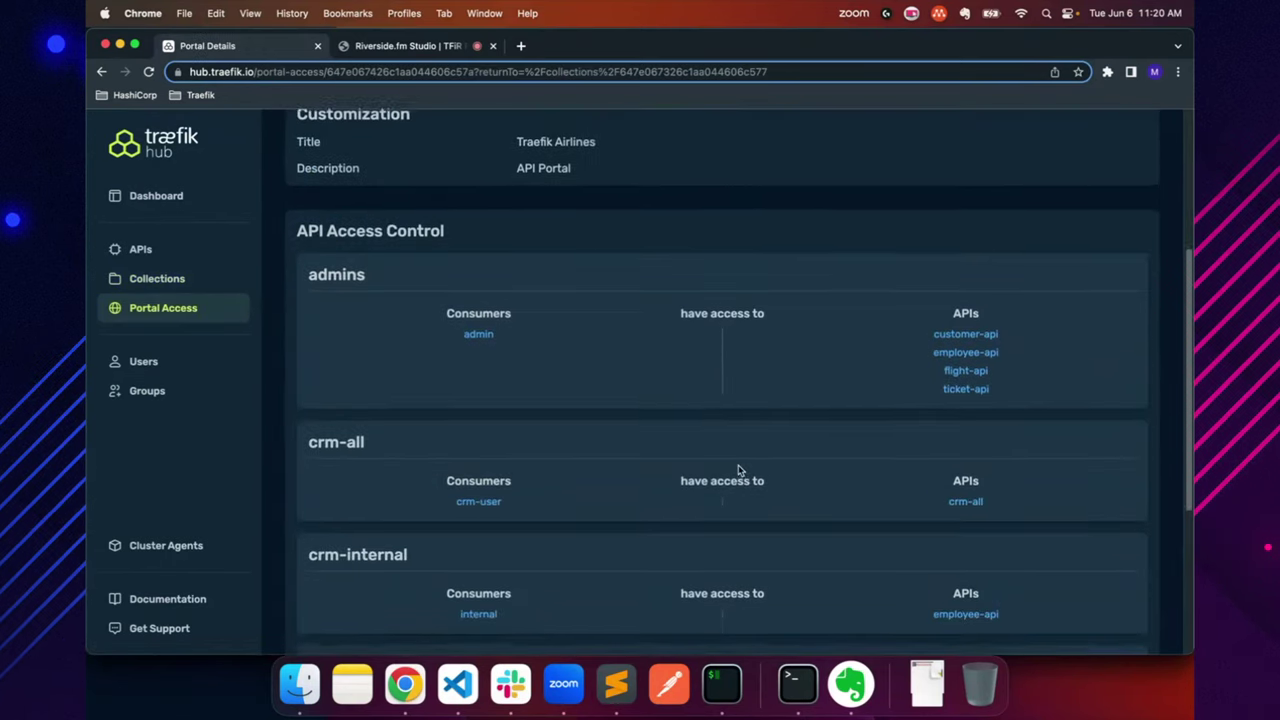
scroll(740, 468, up, 1)
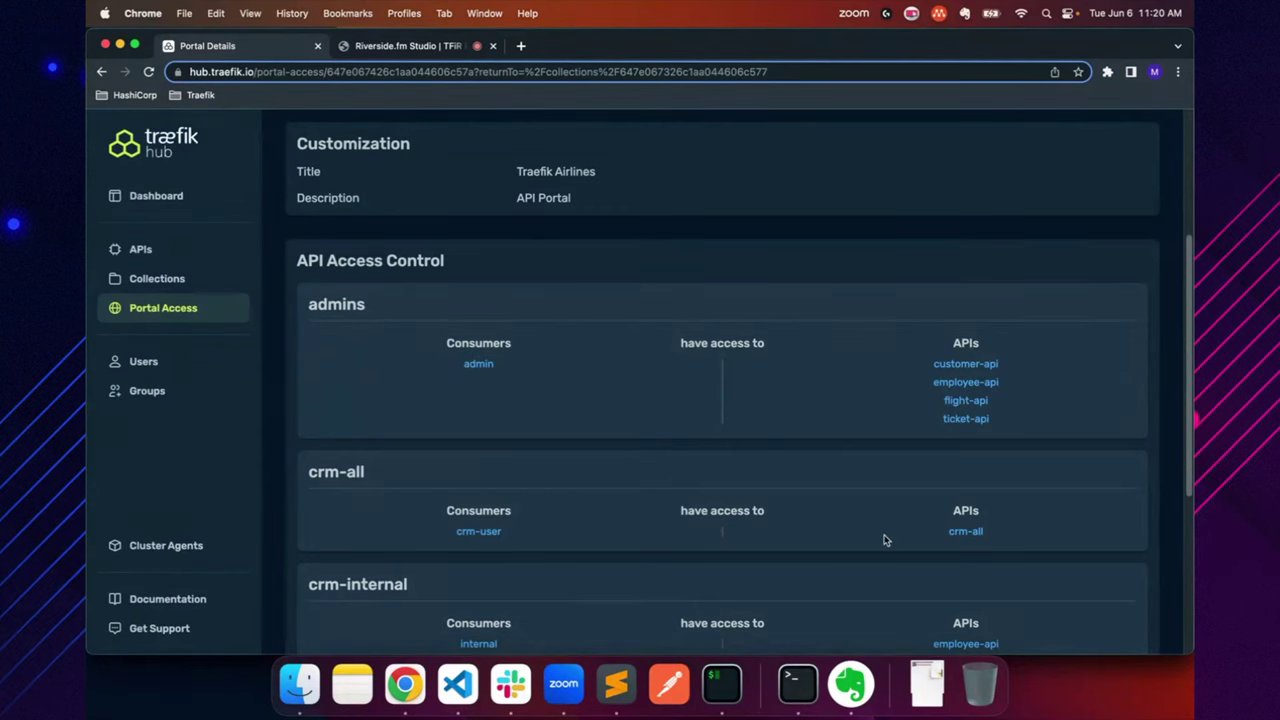
scroll(869, 535, up, 5)
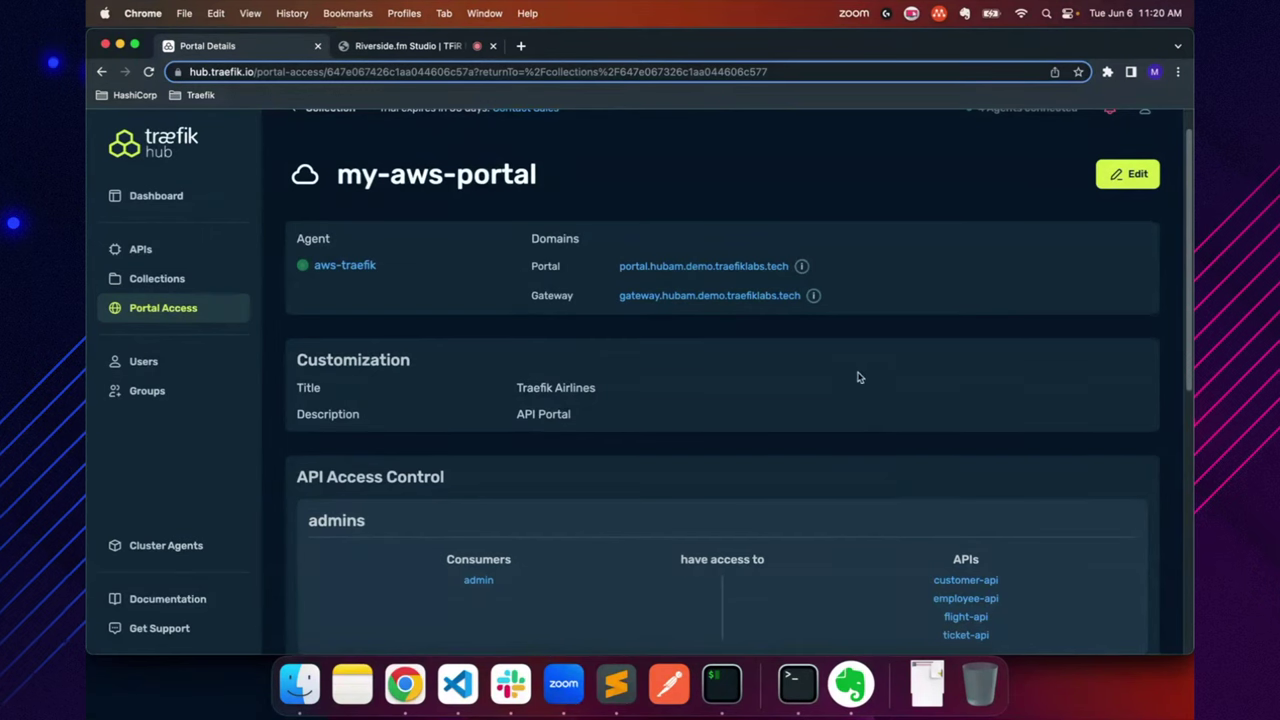
Step: Open the portal domain of my-aws-portal and log in with the CRM user's e-mail and account password
click(725, 276)
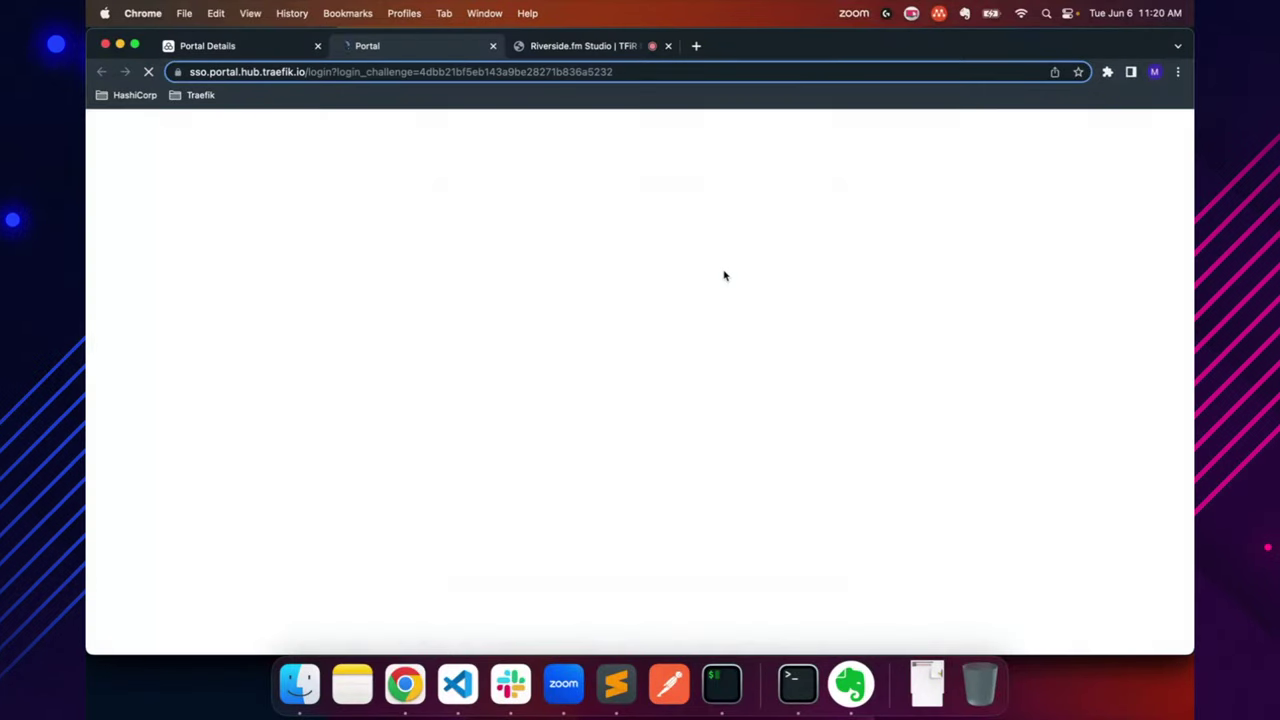
click(641, 388)
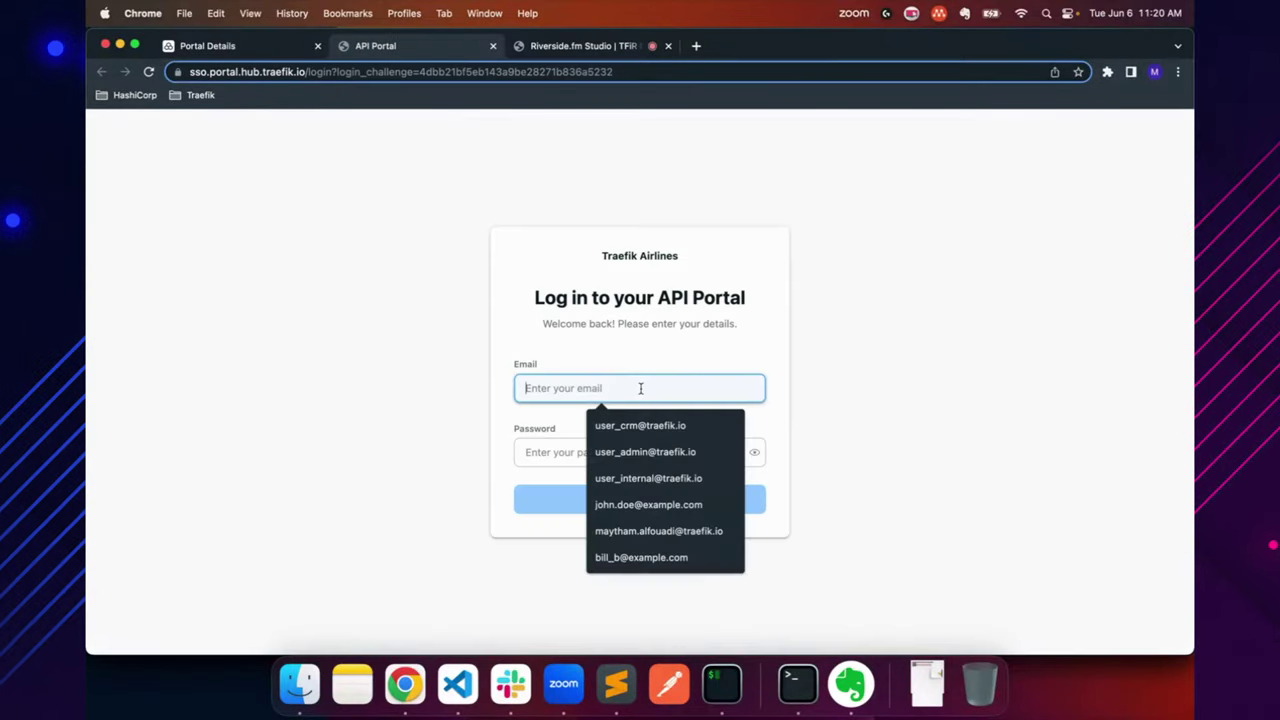
click(658, 425)
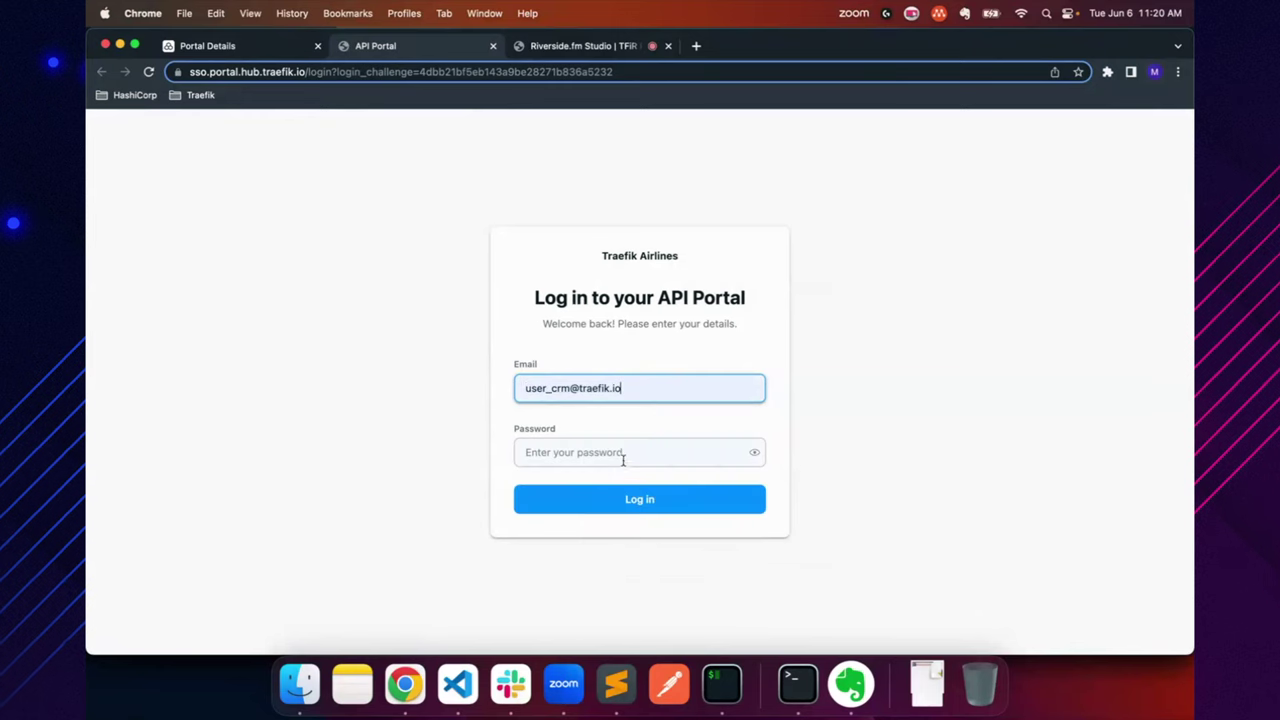
click(623, 458)
text(••••••••••)
key(Return)
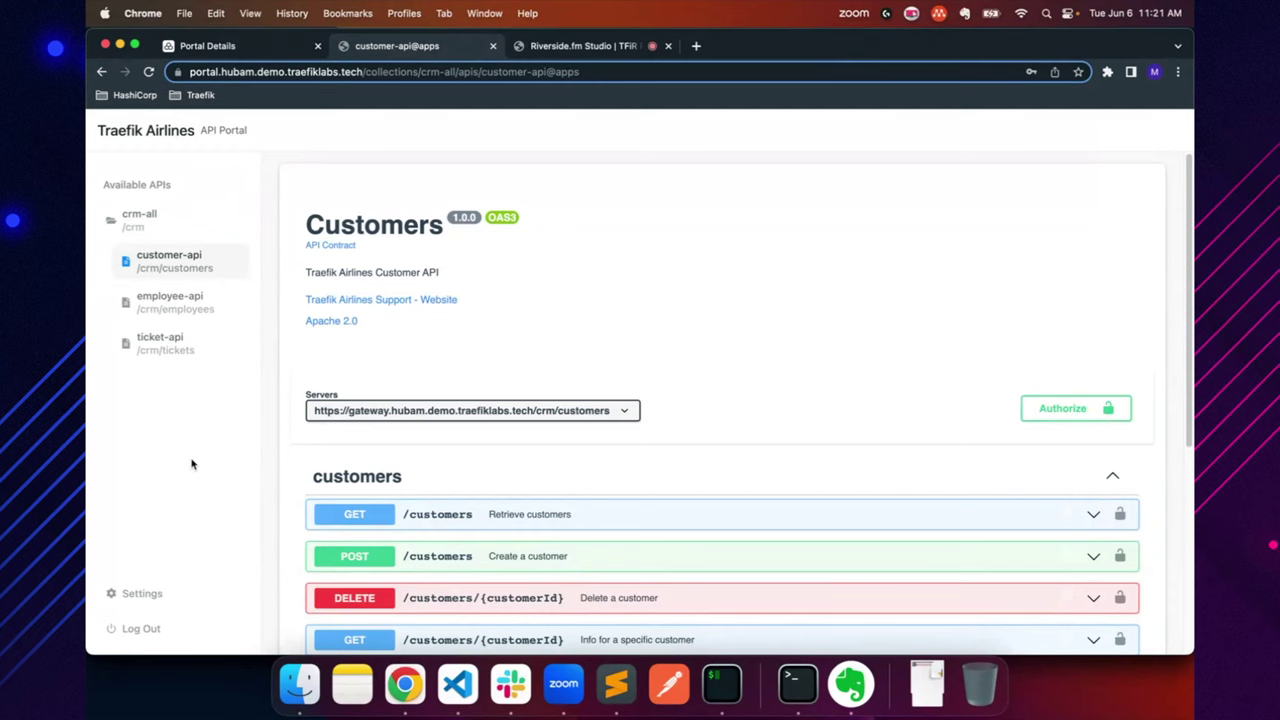
Step: View the employee-api and ticket-api documentation in the crm-all collection and return to customer-api
click(208, 312)
click(209, 343)
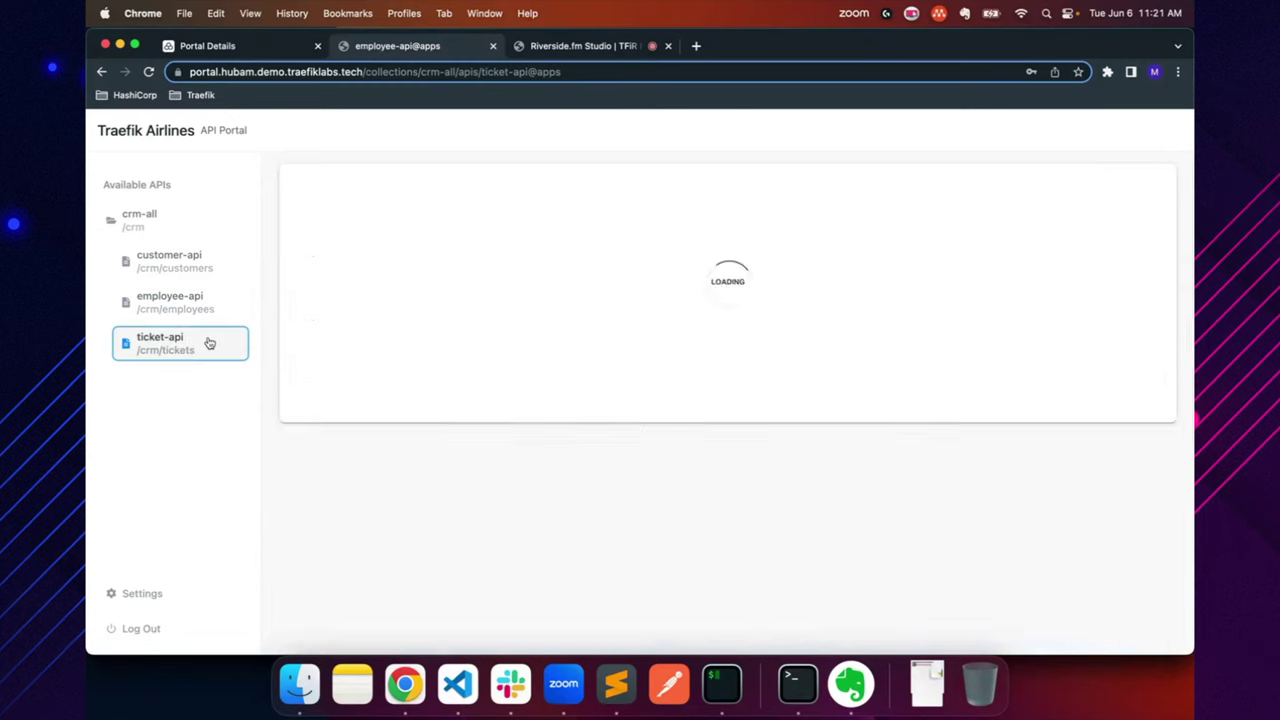
click(200, 270)
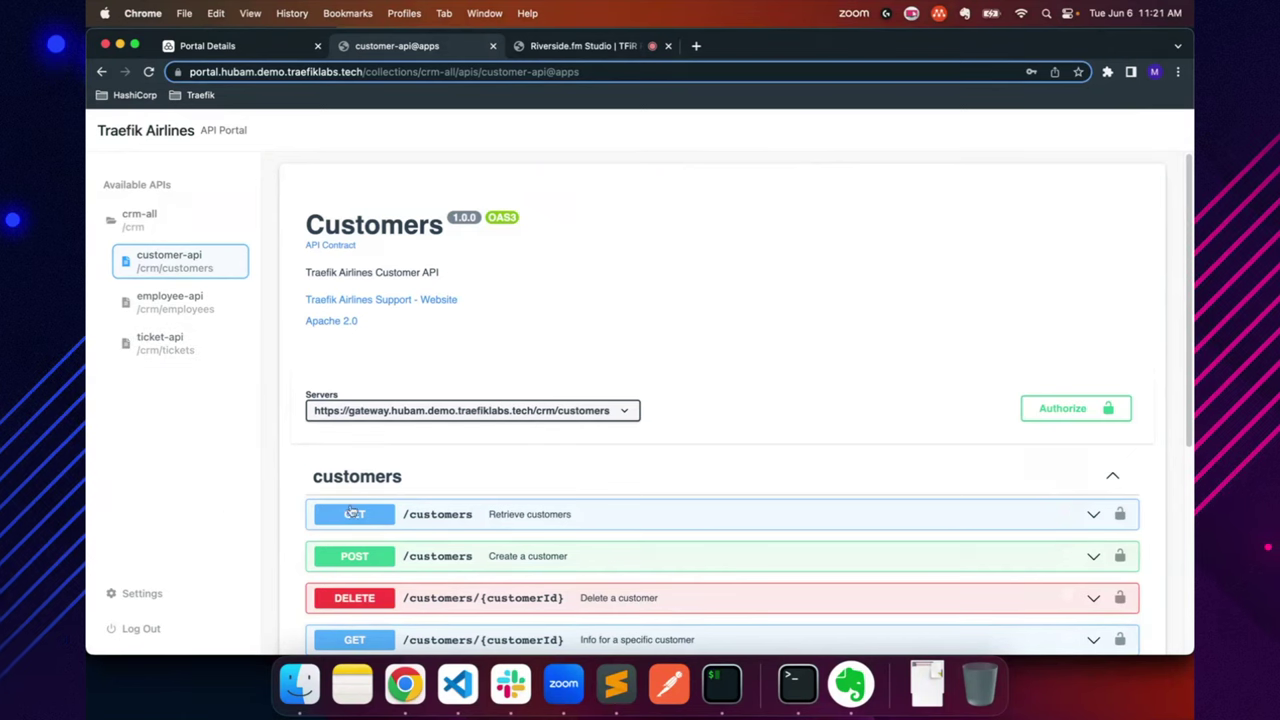
Step: Create an API token named "token" in the portal settings and dismiss the generated key
click(200, 592)
click(1140, 238)
text(token)
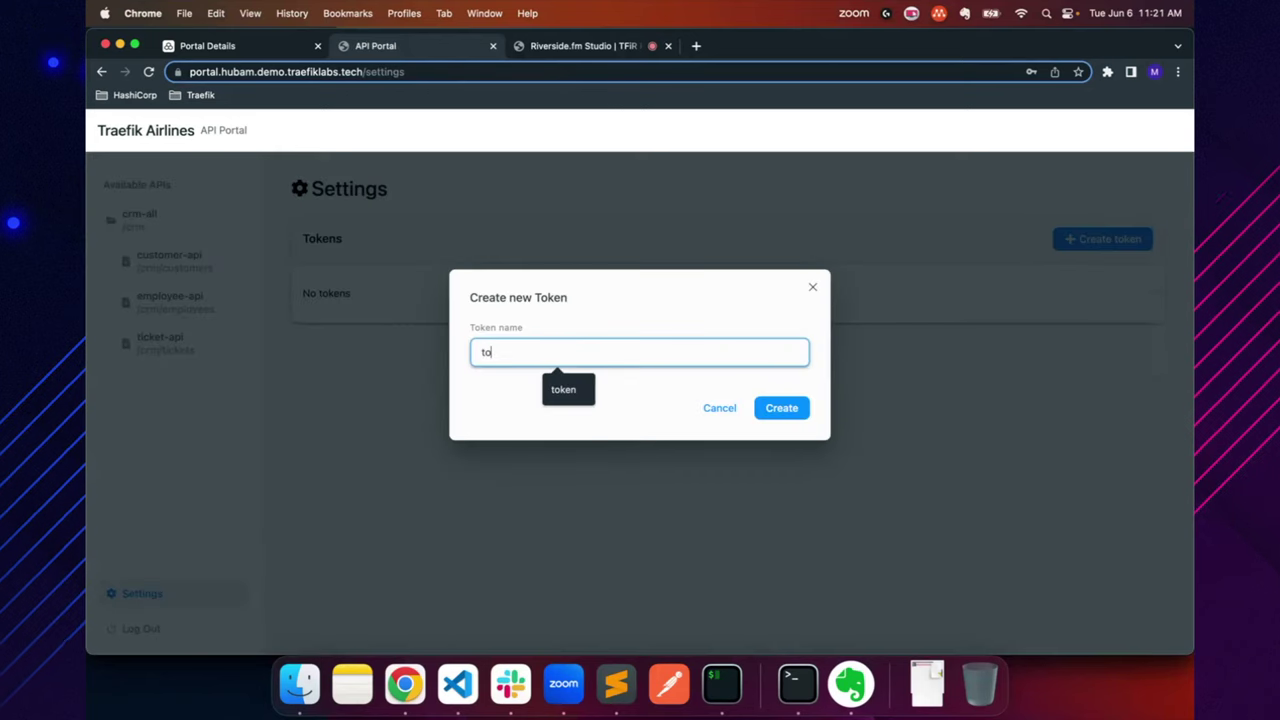
click(783, 410)
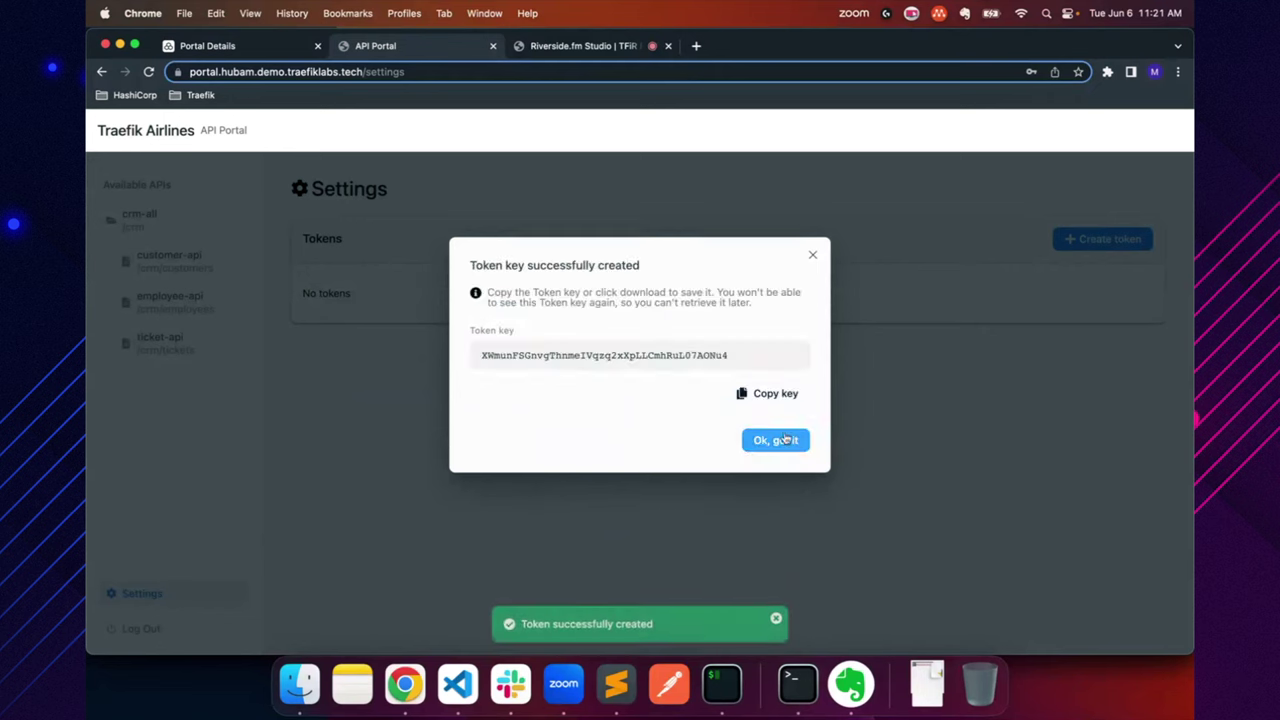
click(776, 441)
Step: Inspect the authorization options of customer-api and the parameters and responses of its GET /customers operation
click(186, 255)
click(1083, 411)
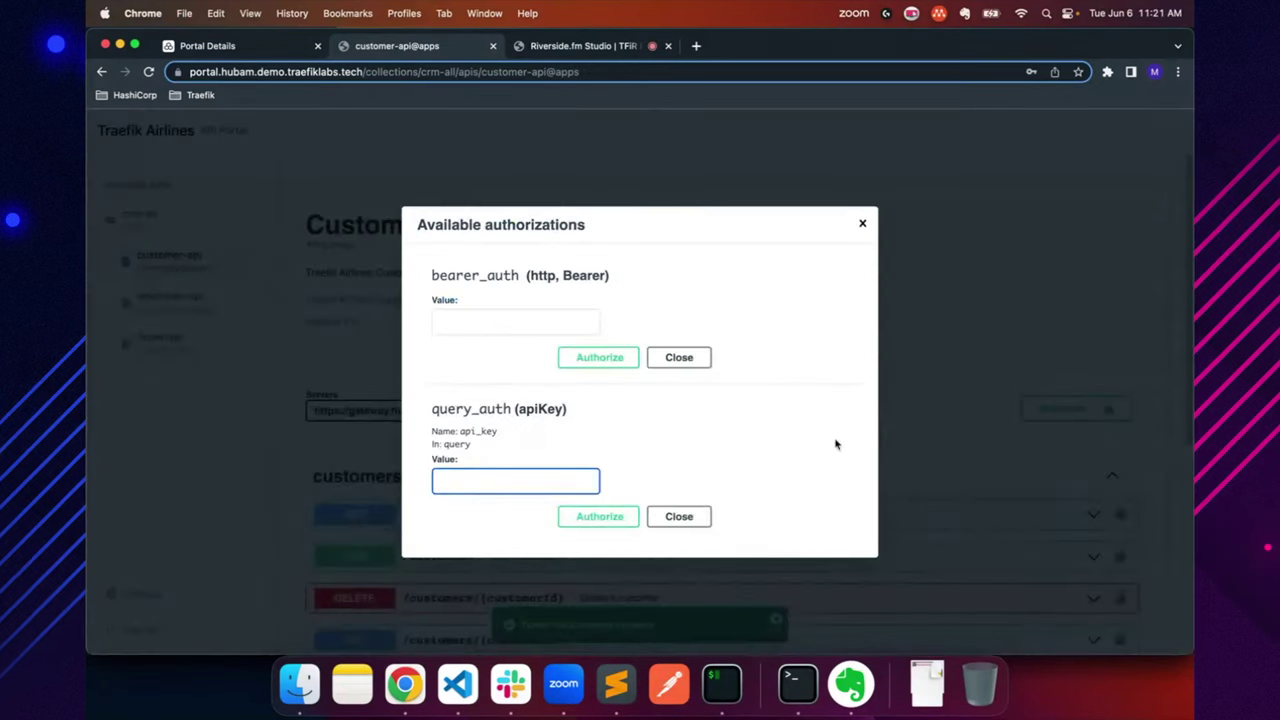
click(683, 522)
click(722, 514)
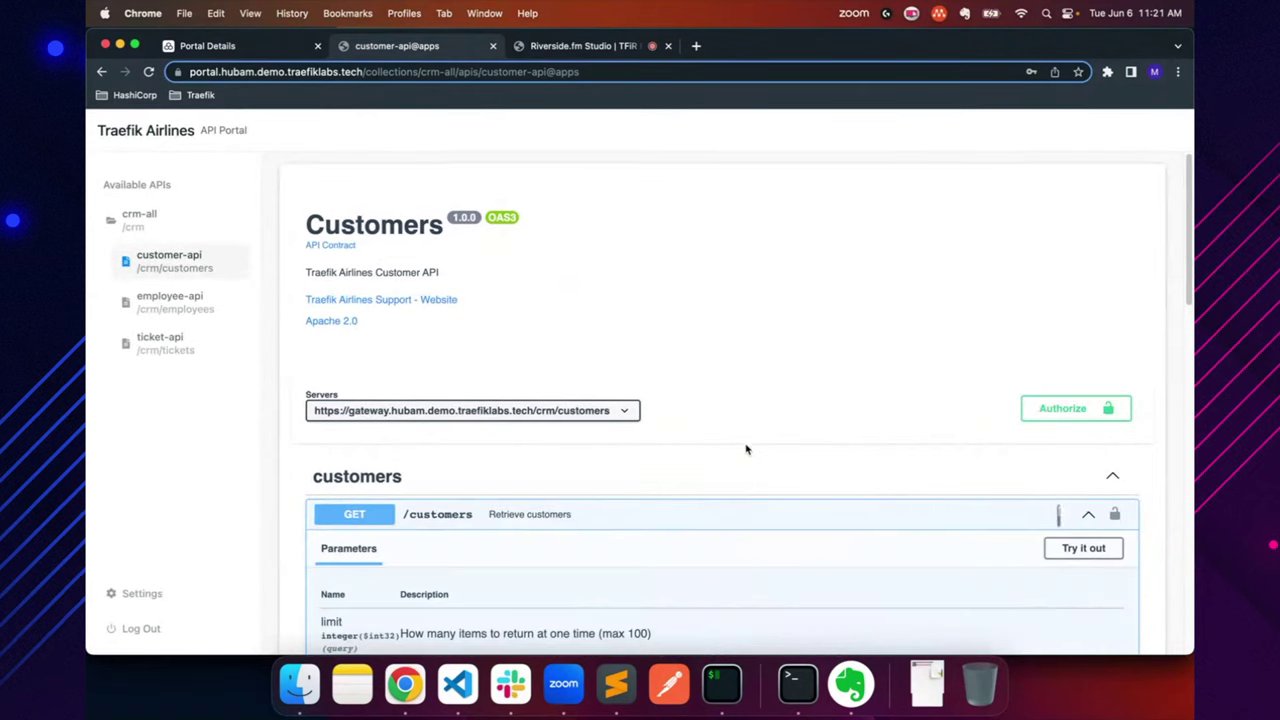
scroll(677, 417, down, 4)
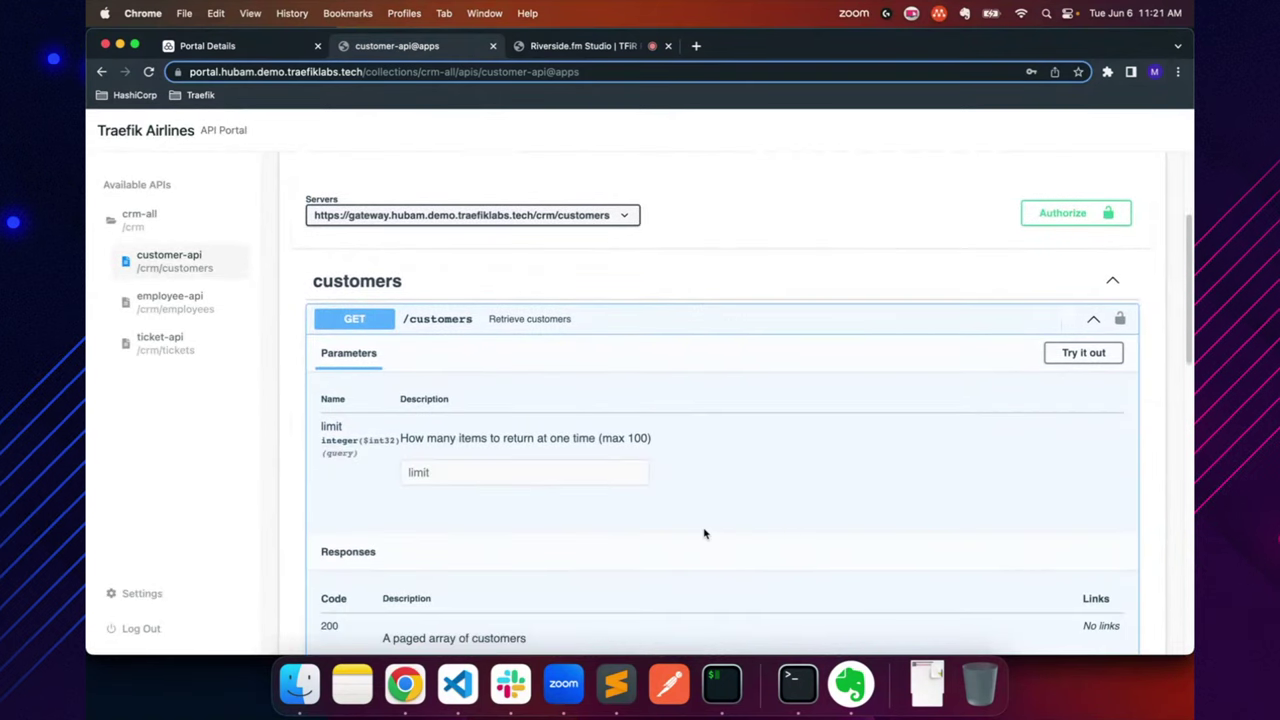
click(625, 330)
Step: Switch to VS Code and review api-collections.yaml, api-access.yaml and api-portal.yaml, ending on the customers api.yaml
click(258, 47)
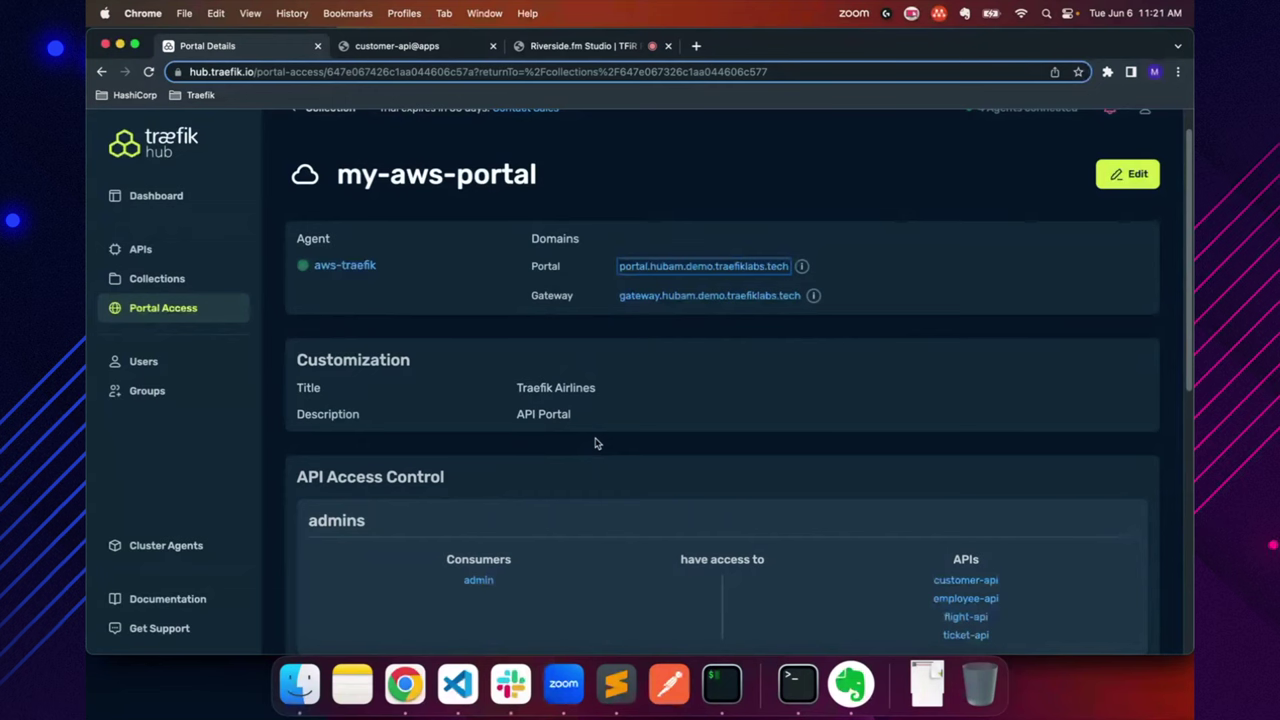
click(455, 687)
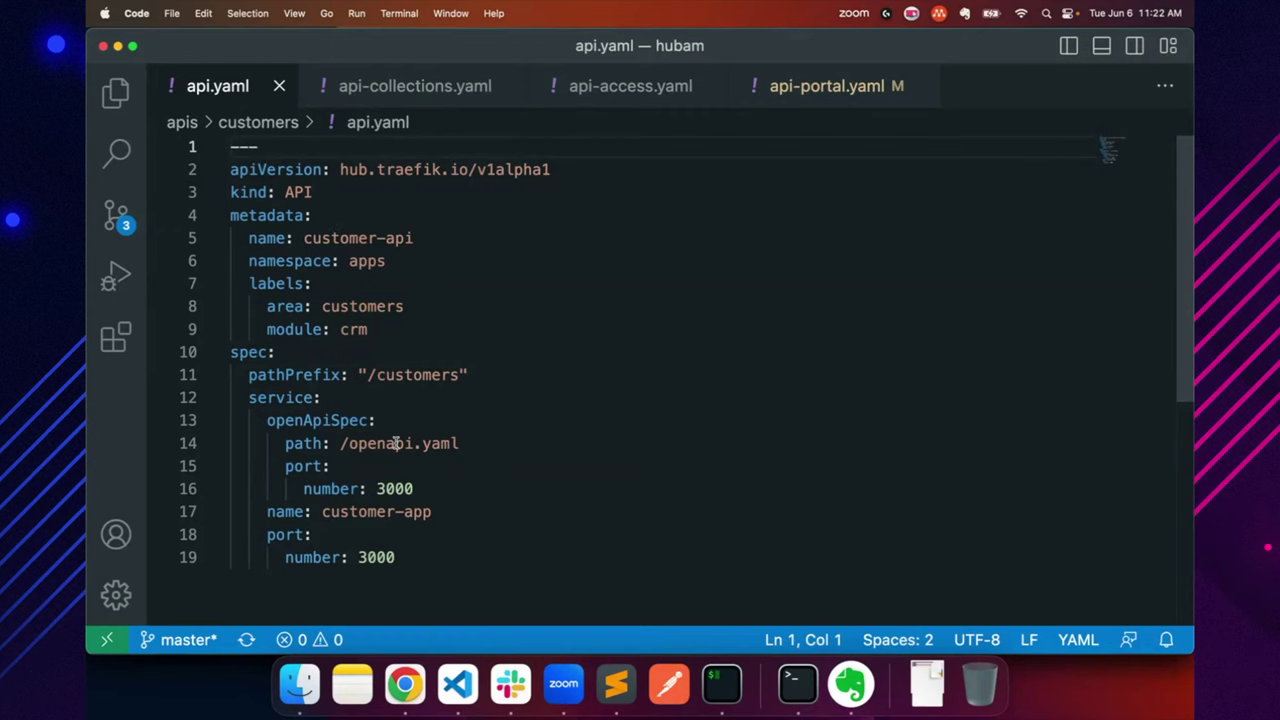
click(453, 84)
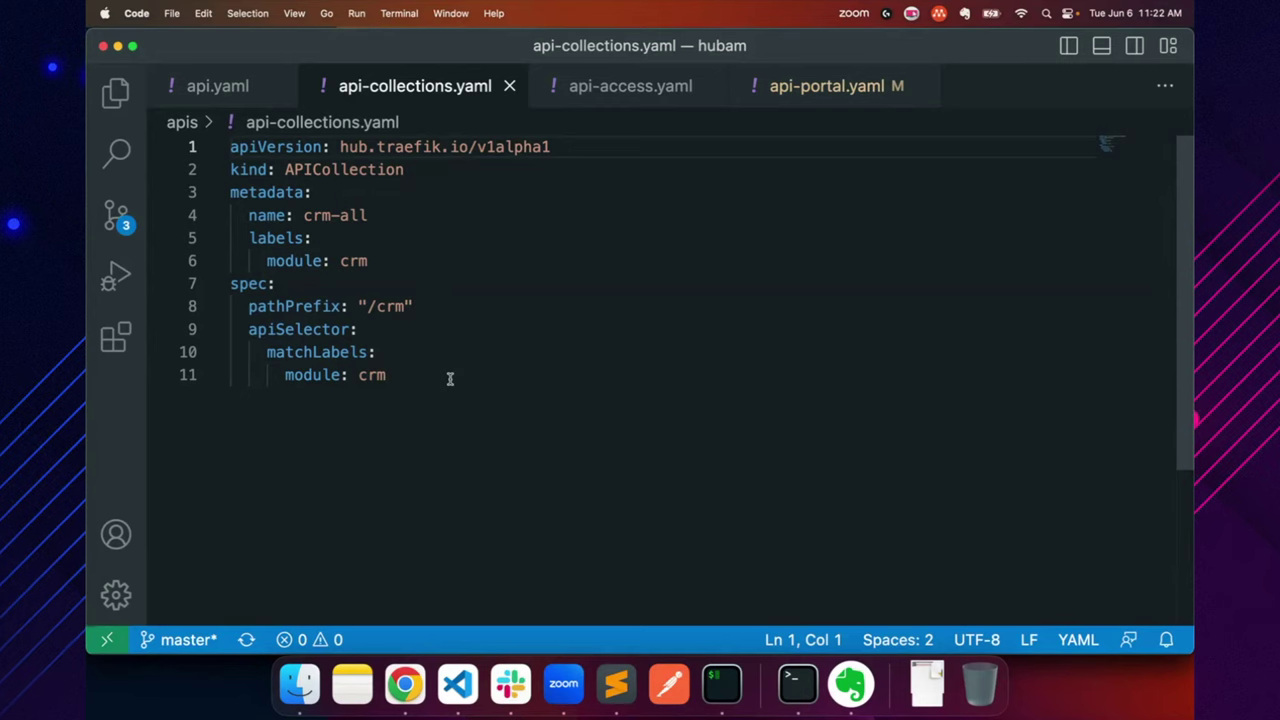
click(655, 88)
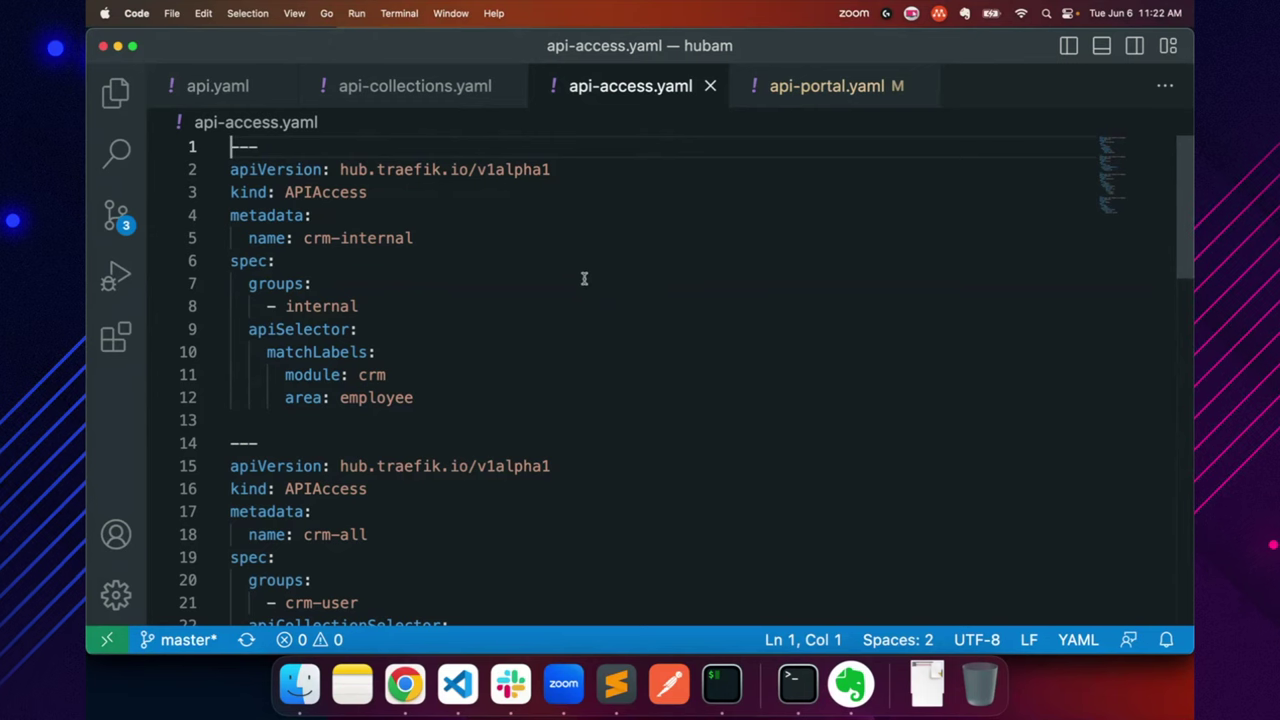
click(834, 90)
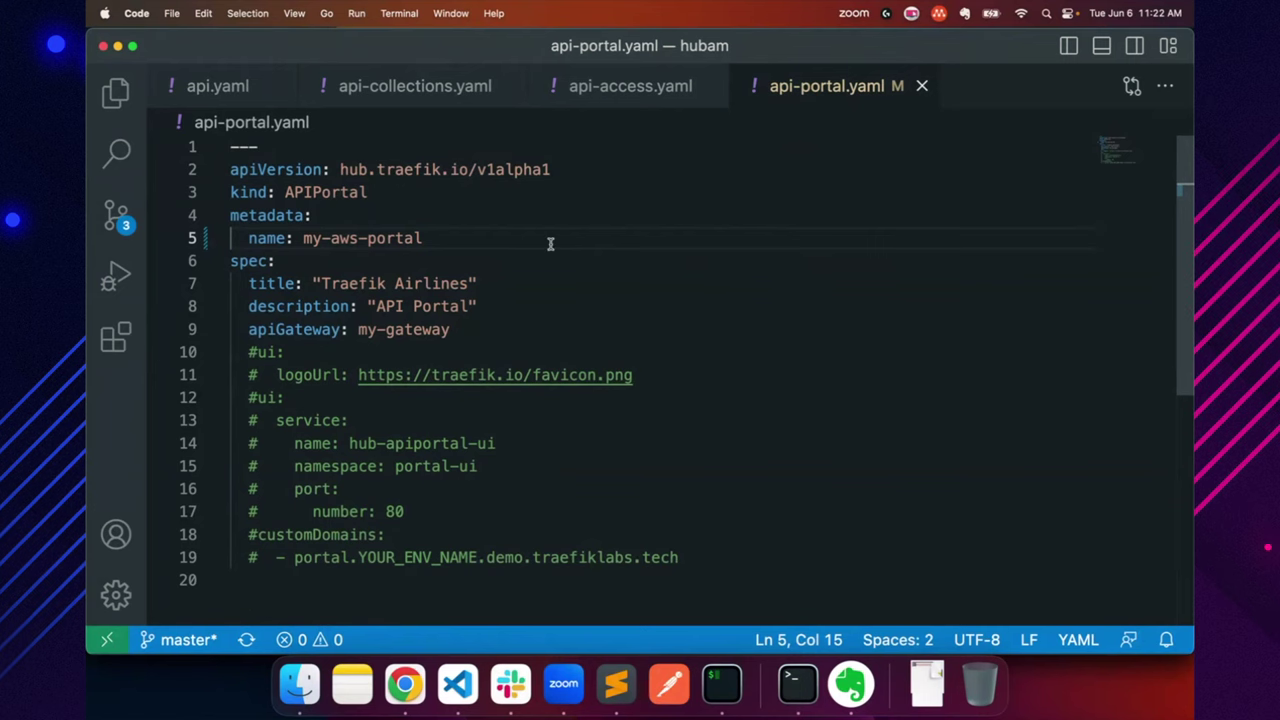
click(223, 91)
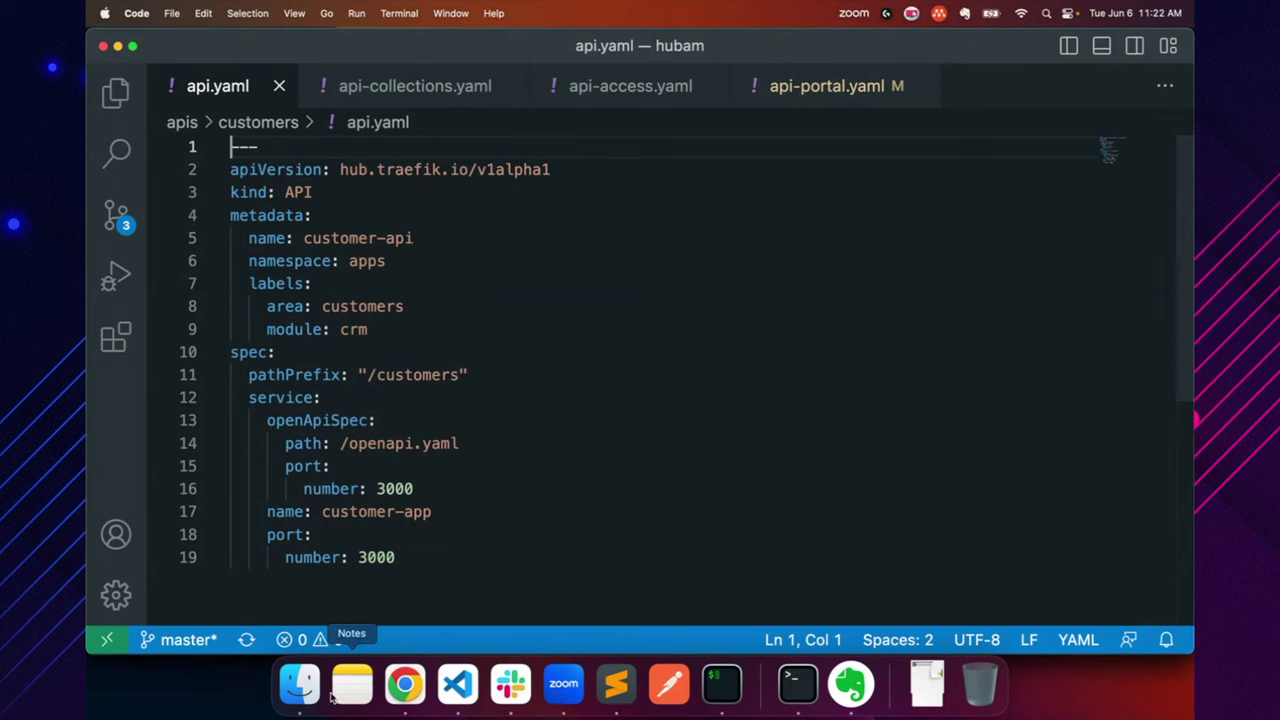
Step: Switch back to Chrome and open the Traefik Hub dashboard
click(405, 685)
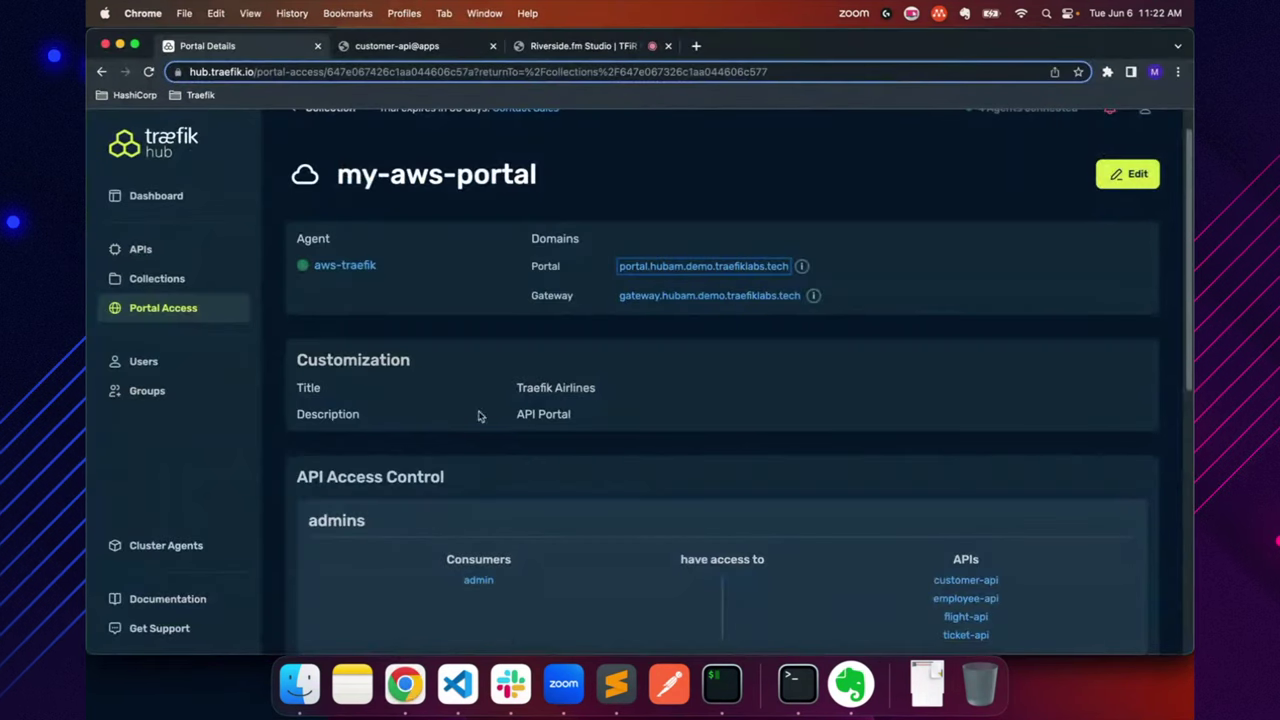
click(140, 200)
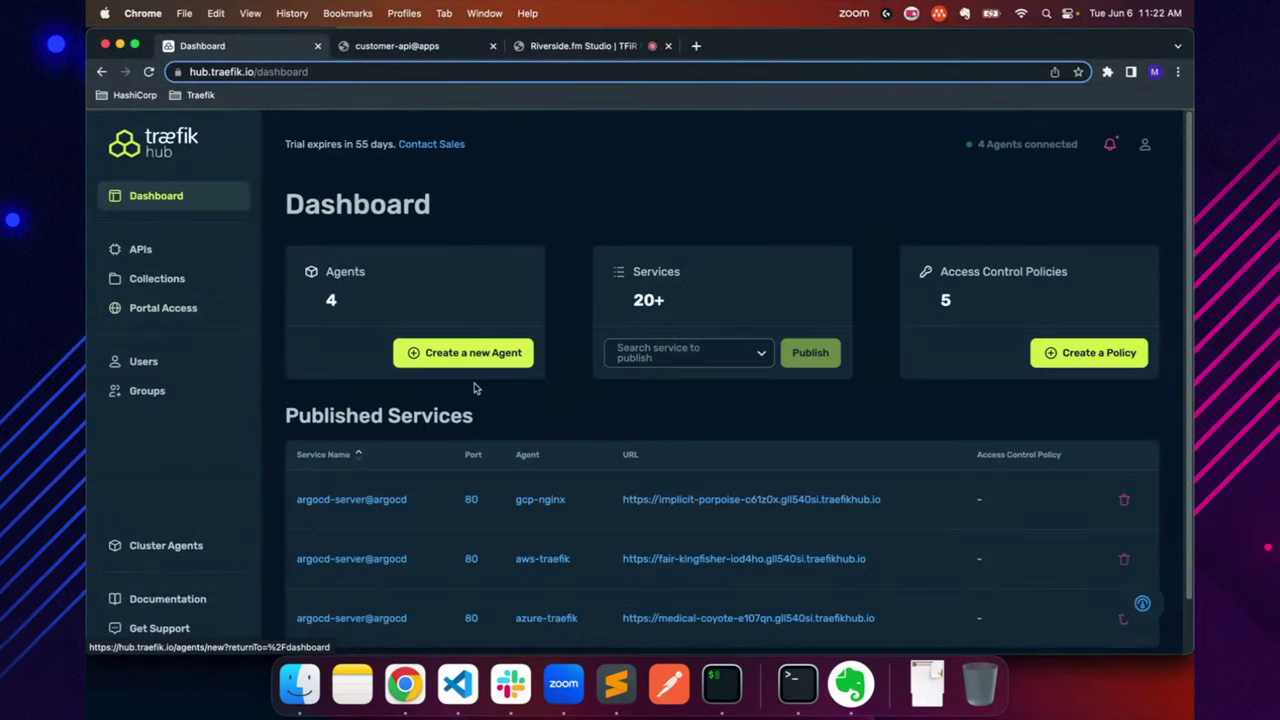